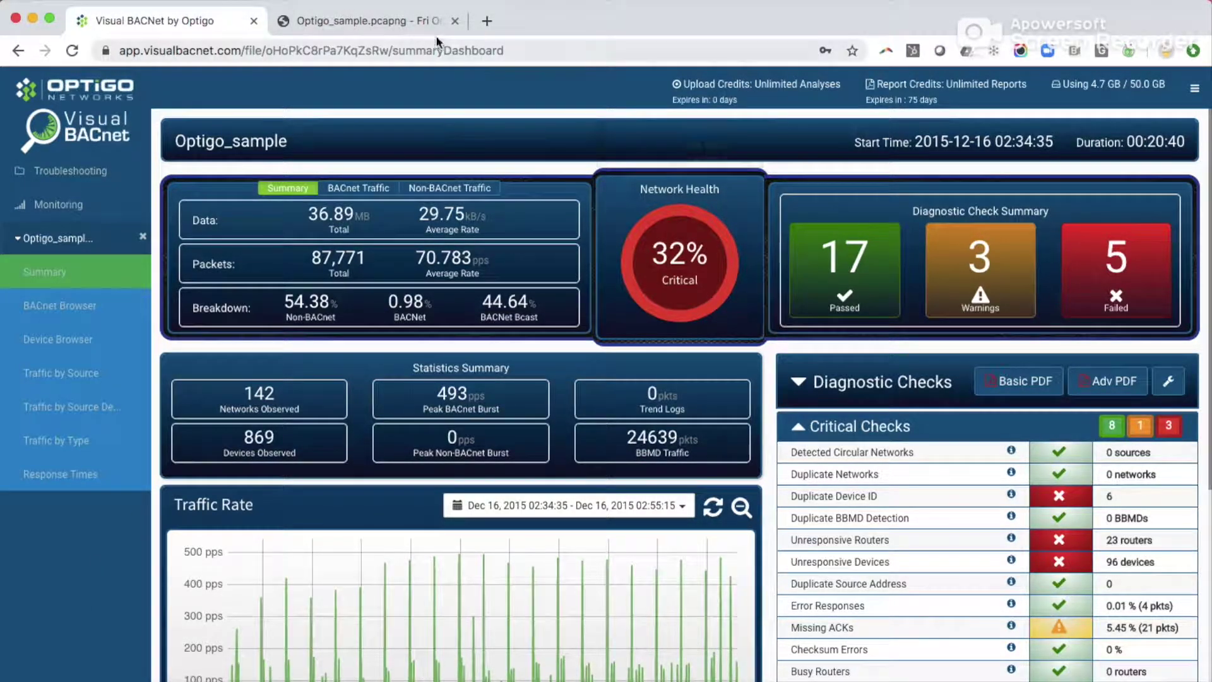
Step: Leave the earlier PDF report, return to Optigo_sample, and open Settings from the account menu
{"action": "left_click", "coordinate": [369, 20]}
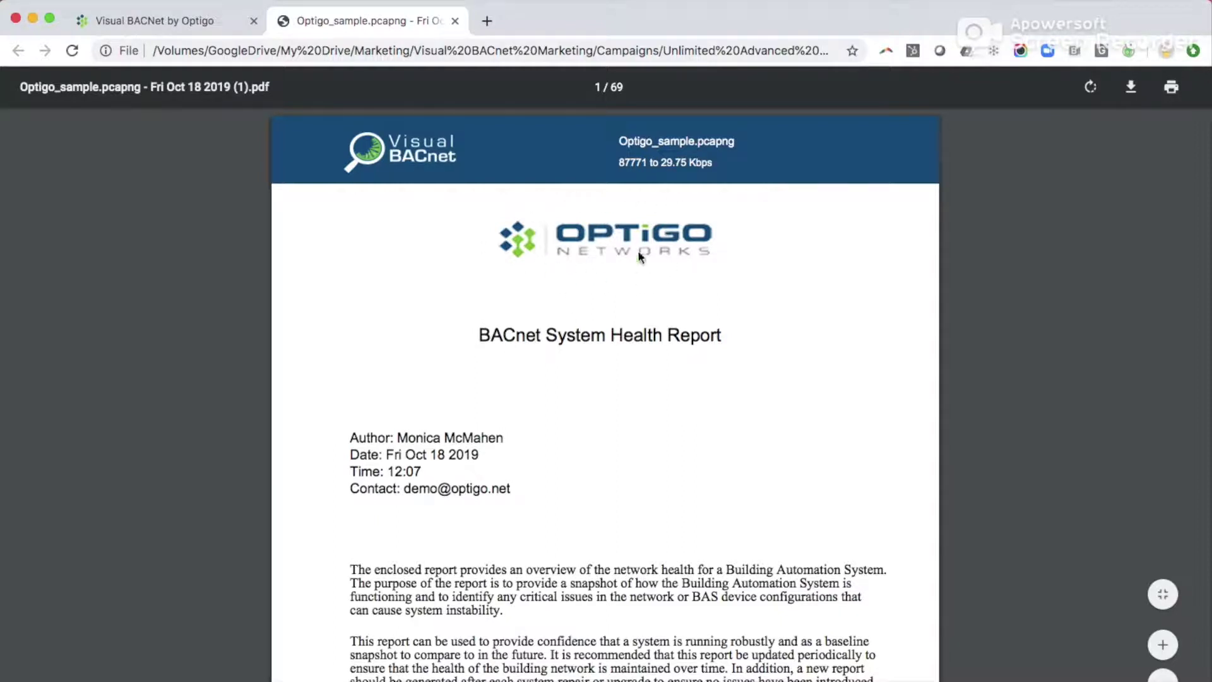
{"action": "left_click", "coordinate": [208, 21]}
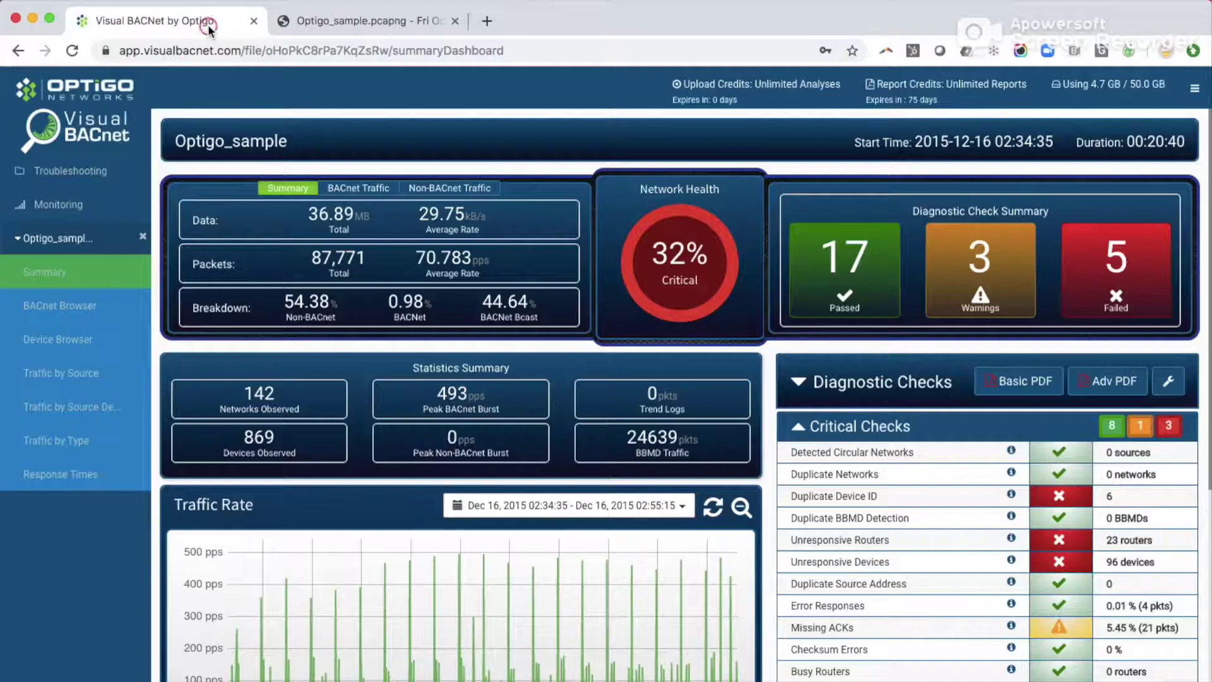
{"action": "left_click", "coordinate": [1195, 90]}
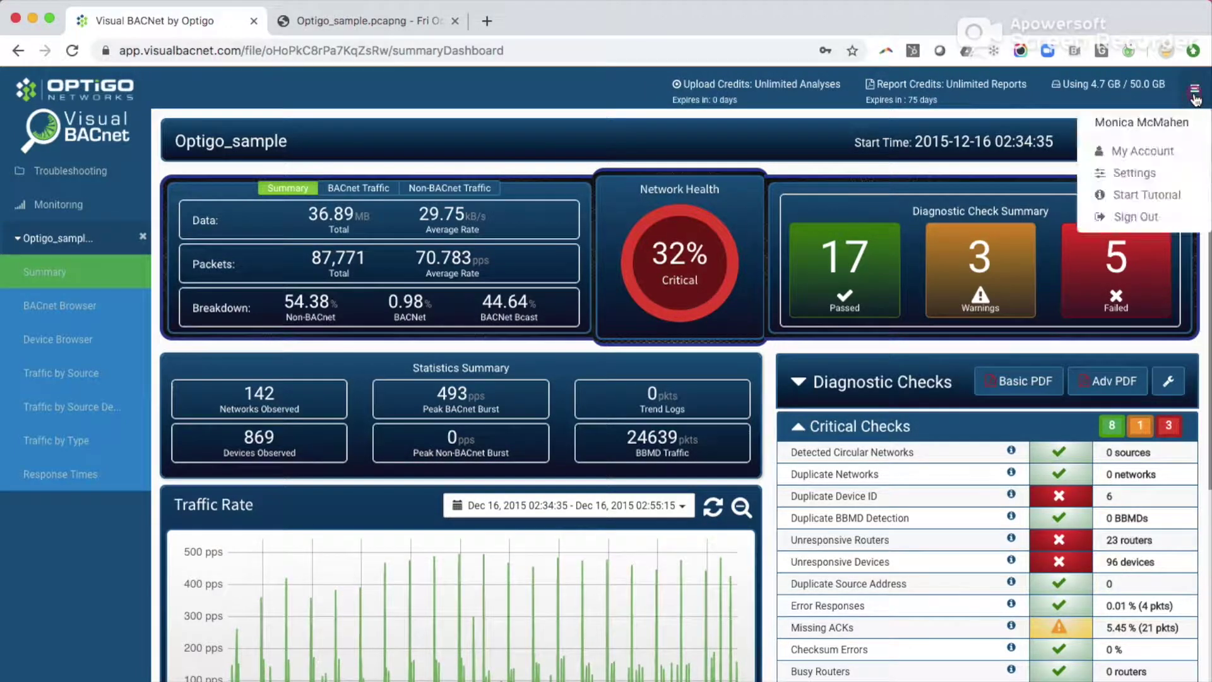
{"action": "left_click", "coordinate": [1129, 175]}
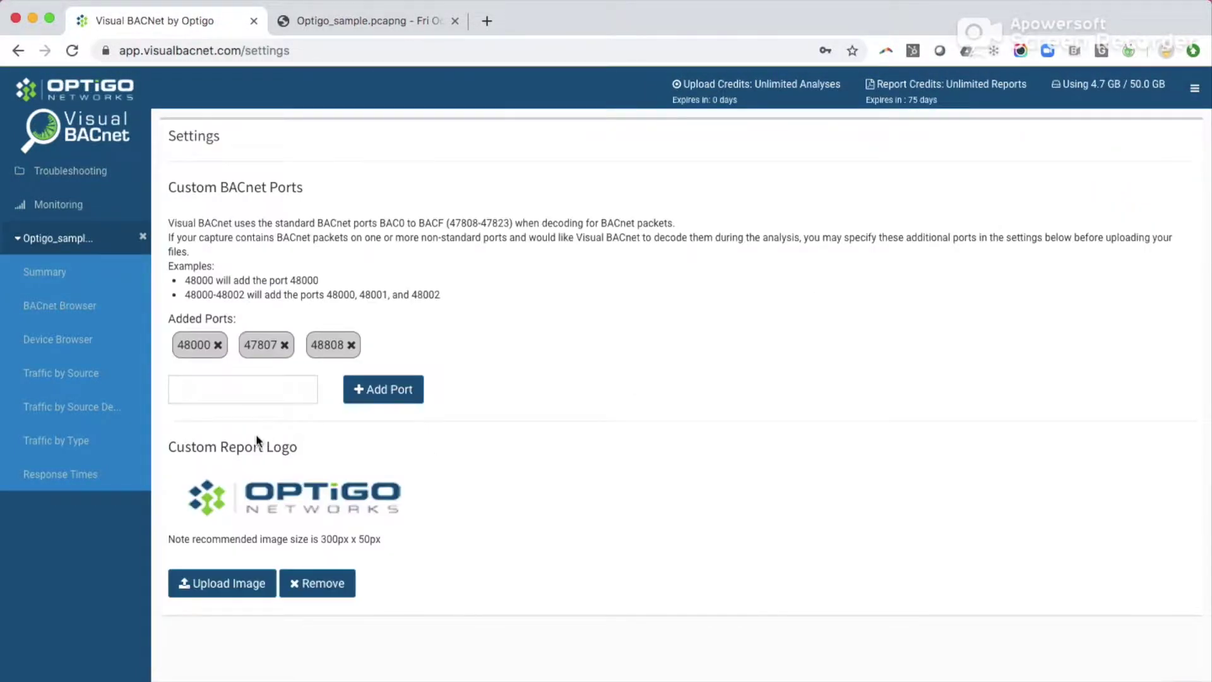
Step: Upload the Goat Image PNG from the Goat image folder as the custom report logo
{"action": "left_click", "coordinate": [218, 584]}
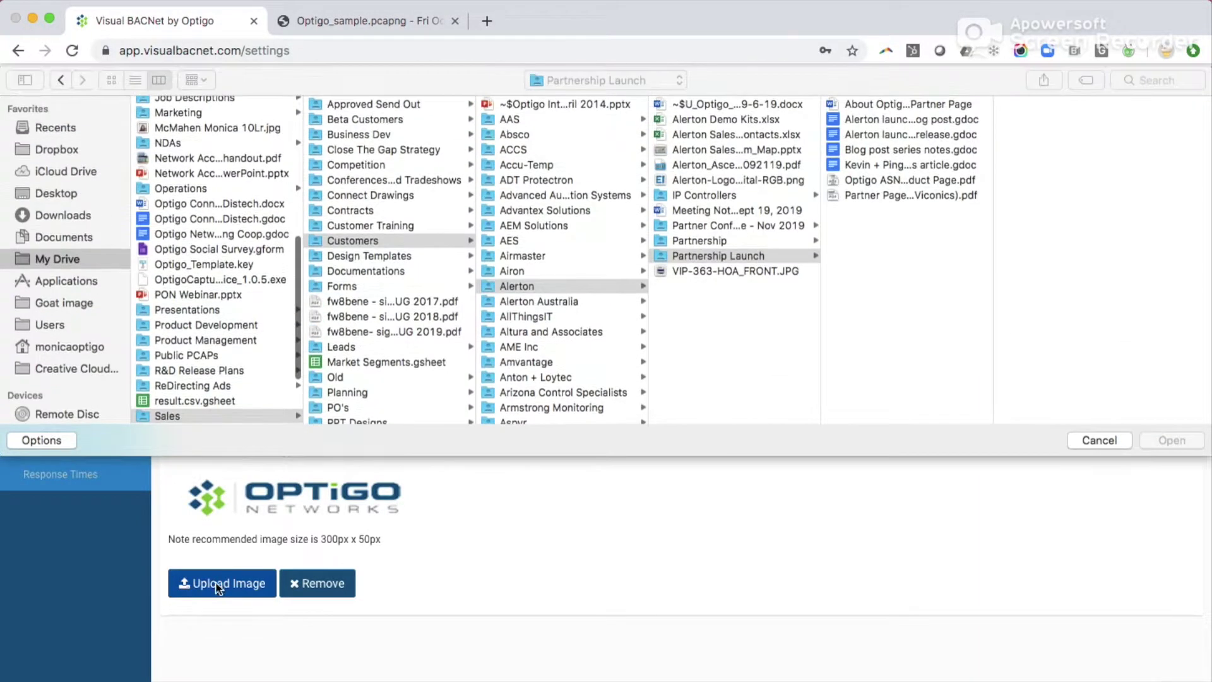
{"action": "left_click", "coordinate": [64, 303]}
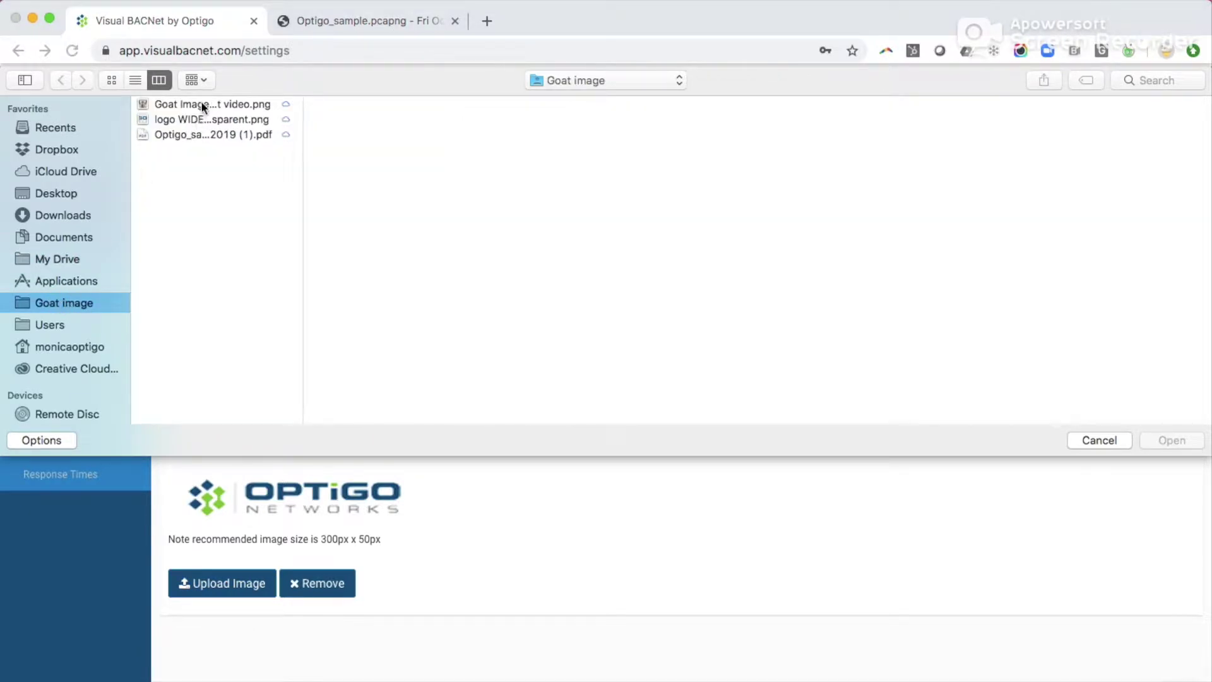
{"action": "left_click", "coordinate": [202, 104]}
{"action": "double_click", "coordinate": [202, 104]}
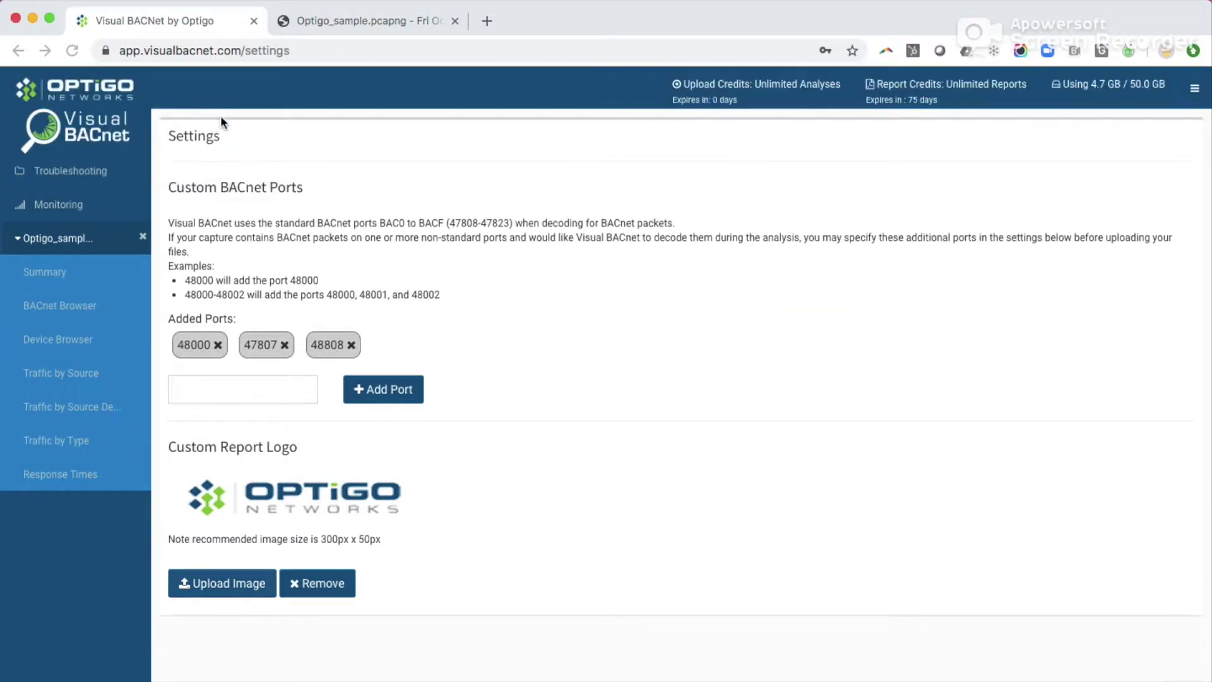
Step: Generate an Adv PDF report from the Optigo_sample Summary's Diagnostic Checks panel
{"action": "left_click", "coordinate": [81, 276]}
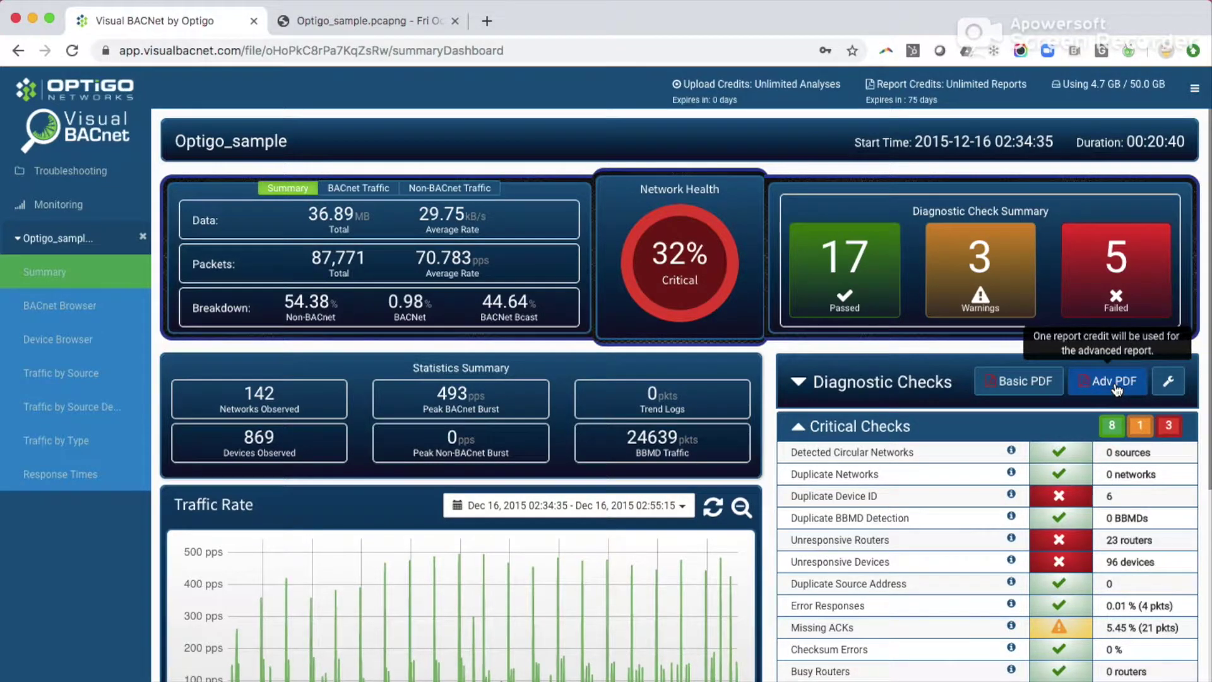
{"action": "left_click", "coordinate": [1115, 381]}
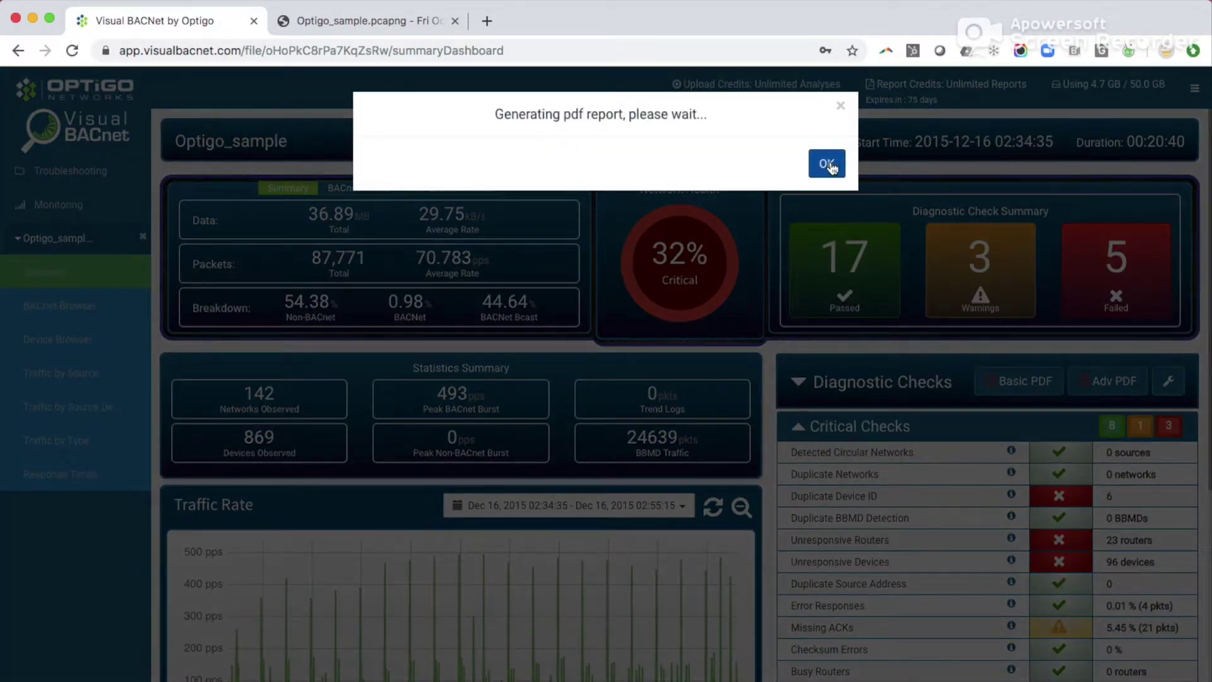